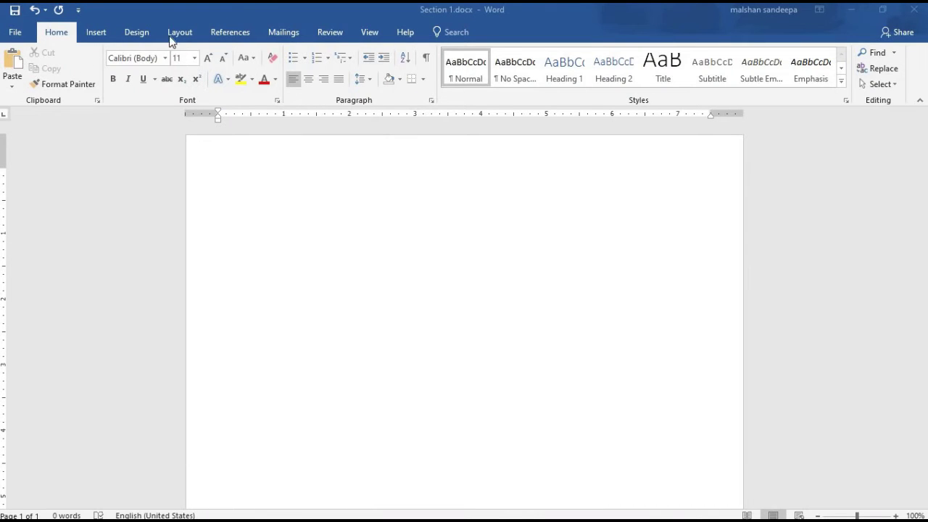
Apply the Normal 1-inch margin preset to the blank page.
click(191, 32)
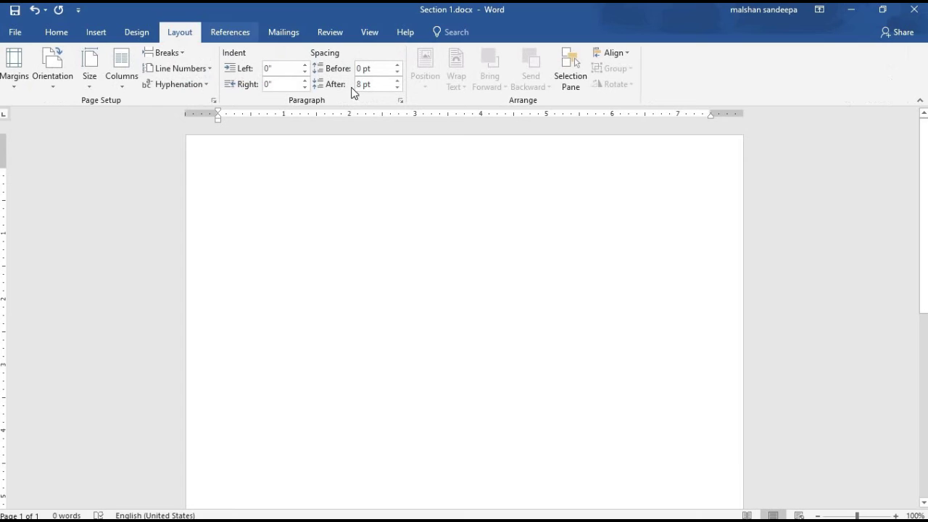
click(15, 69)
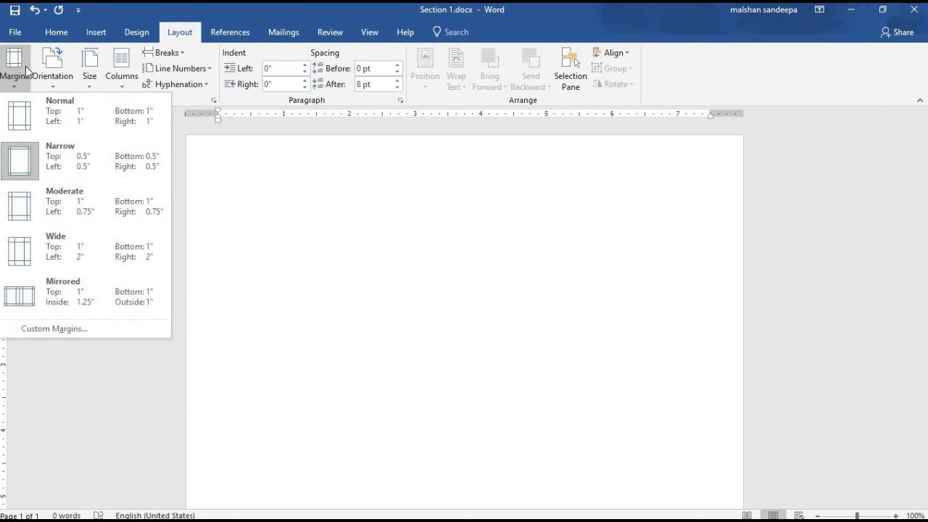
click(76, 121)
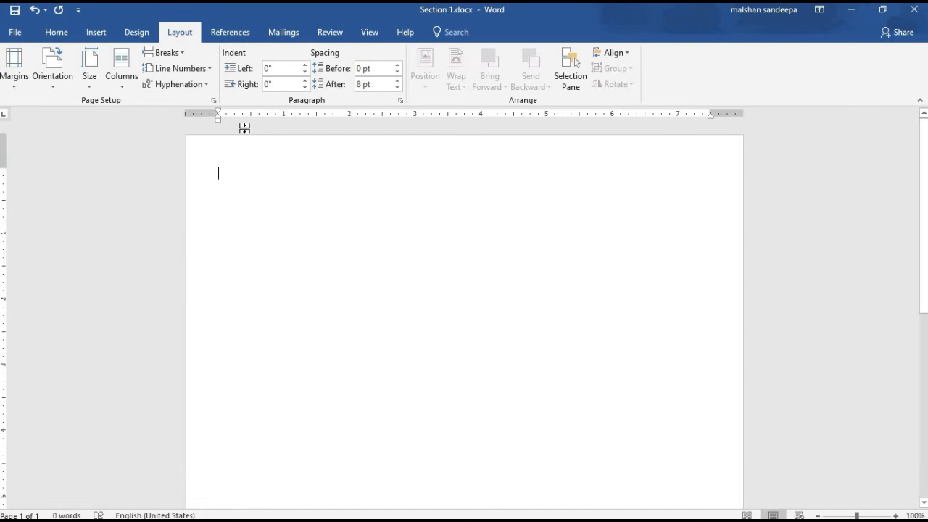
scroll(654, 178, down, 1)
scroll(540, 165, up, 1)
Keep the page in portrait orientation with Letter 8.5" x 11" paper size.
click(61, 67)
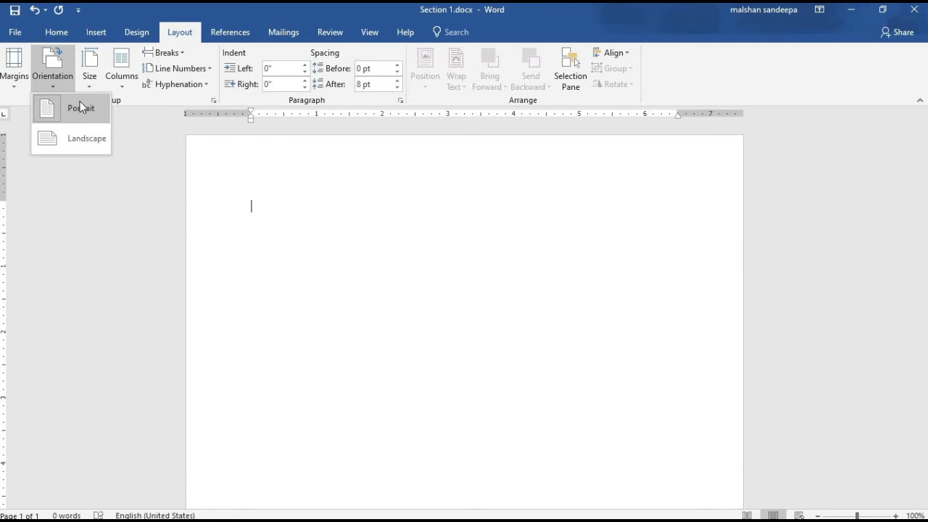
click(80, 107)
click(90, 77)
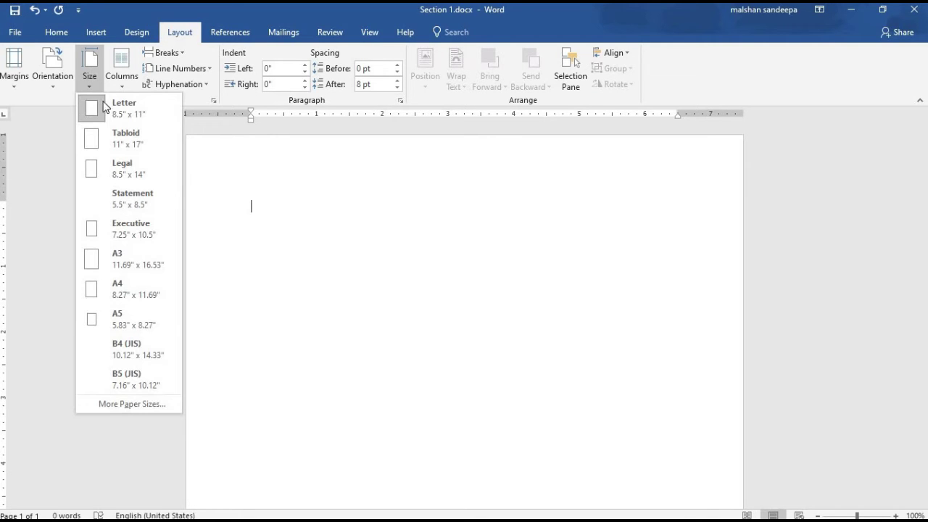
click(106, 107)
scroll(112, 79, down, 1)
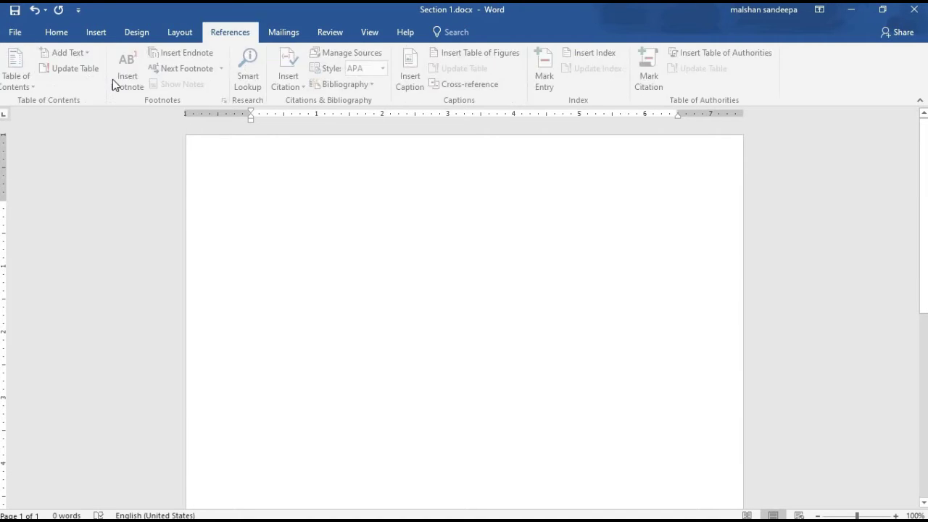
scroll(113, 79, down, 4)
click(51, 33)
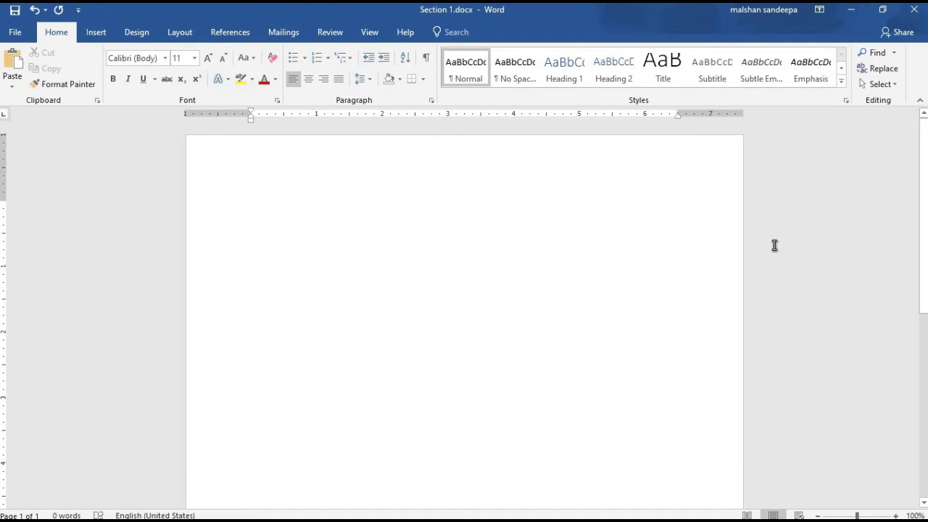
scroll(718, 244, down, 1)
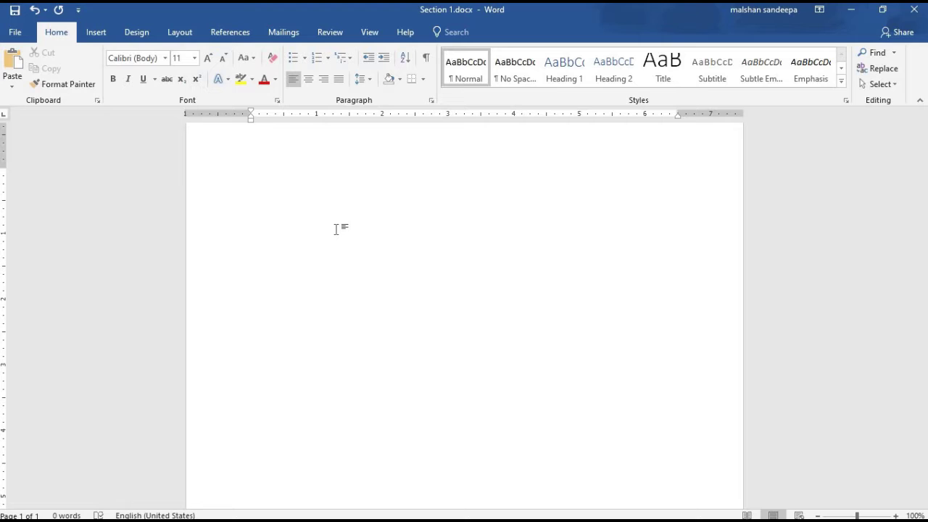
Type 'SL EDU PRODUCTION' on the first line and 'On Youtube' on the second.
text(SL EDU PRODUCTION)
key(Return)
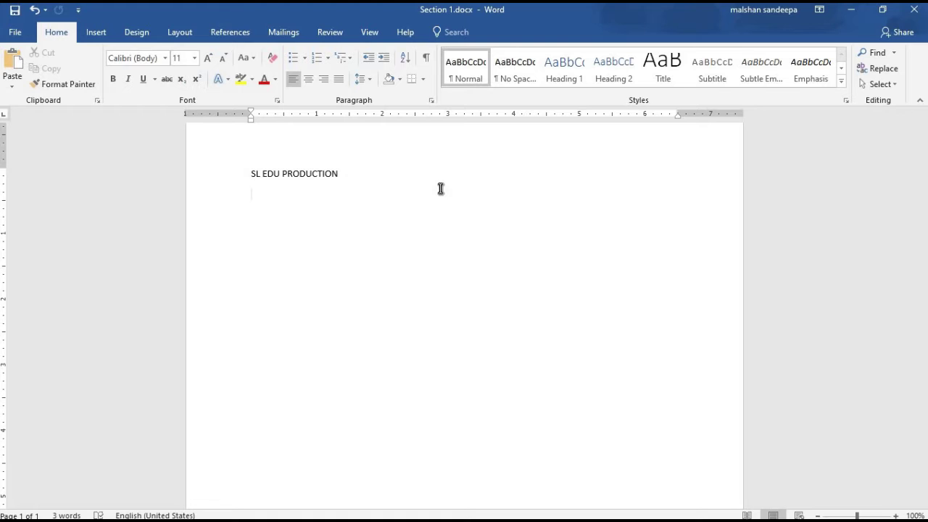
text(On Yout)
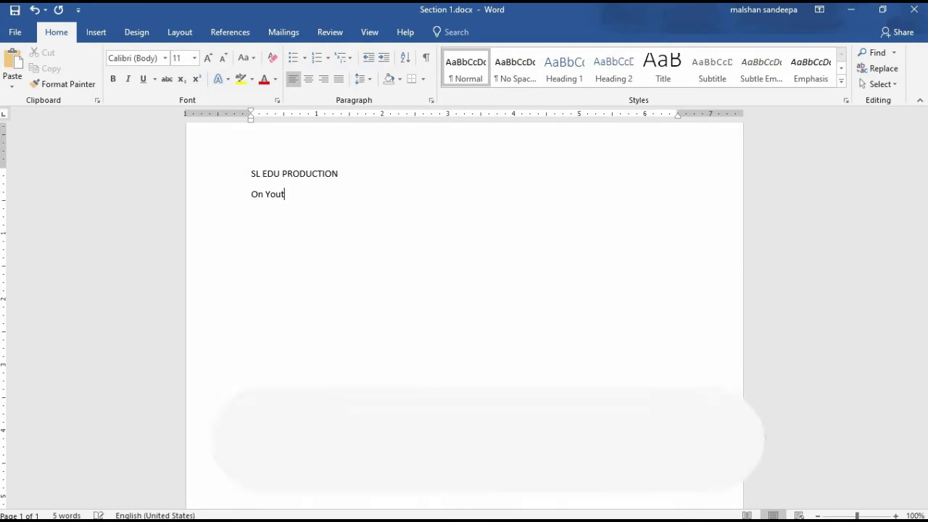
text(ube)
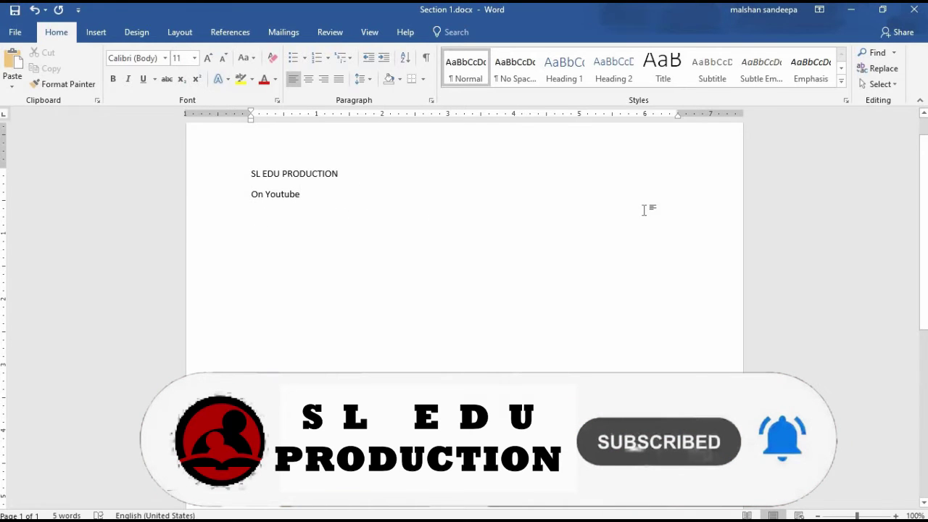
key(Return)
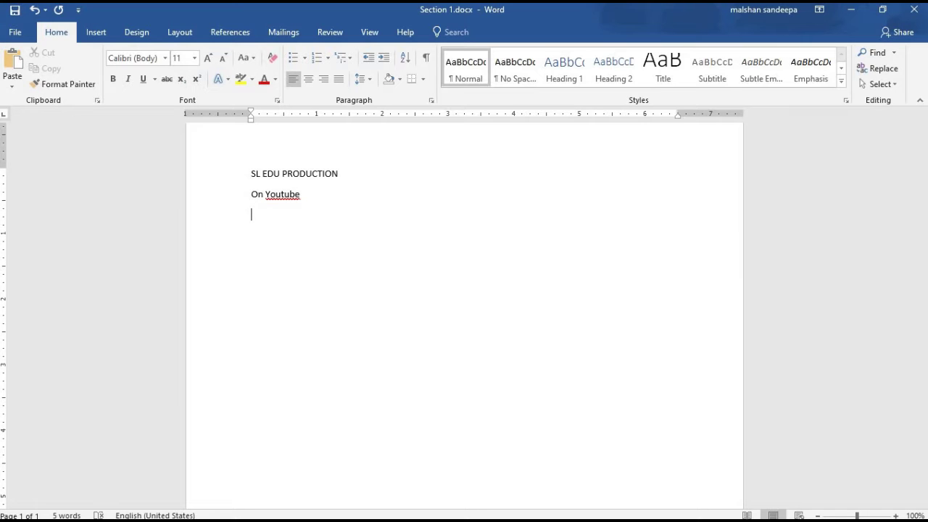
text(()
Type the Sinhala phrase (keyed as 'ri lankika vanshakathave ... dakum sayura') in 0KDOLU, then start a new line.
text(info)
key(BackSpace)
key(BackSpace)
key(BackSpace)
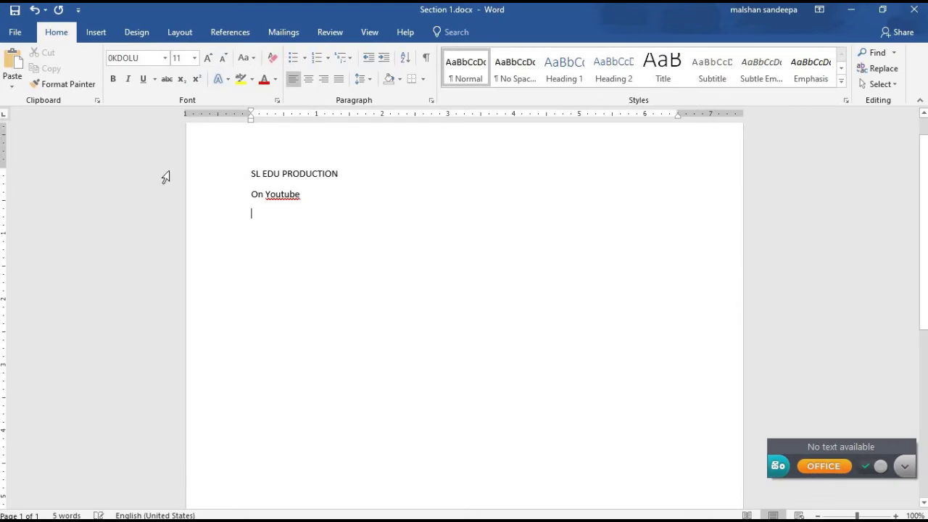
text(ri lankika)
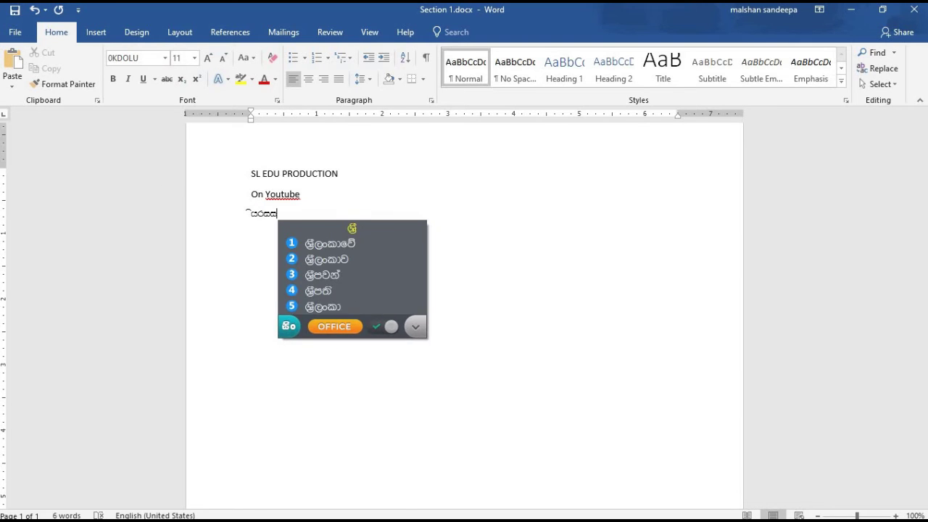
text( vanshakathave sa)
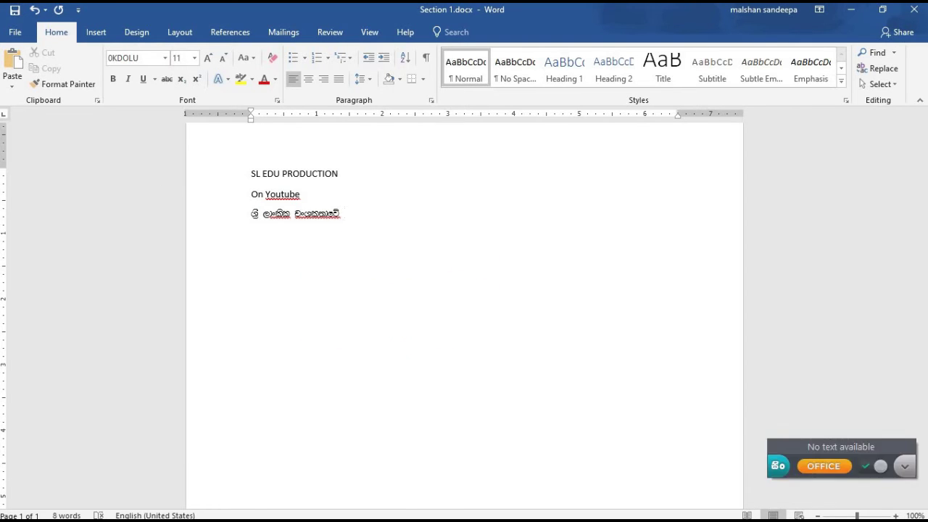
key(BackSpace)
key(BackSpace)
text(rnamaya dakum sayura)
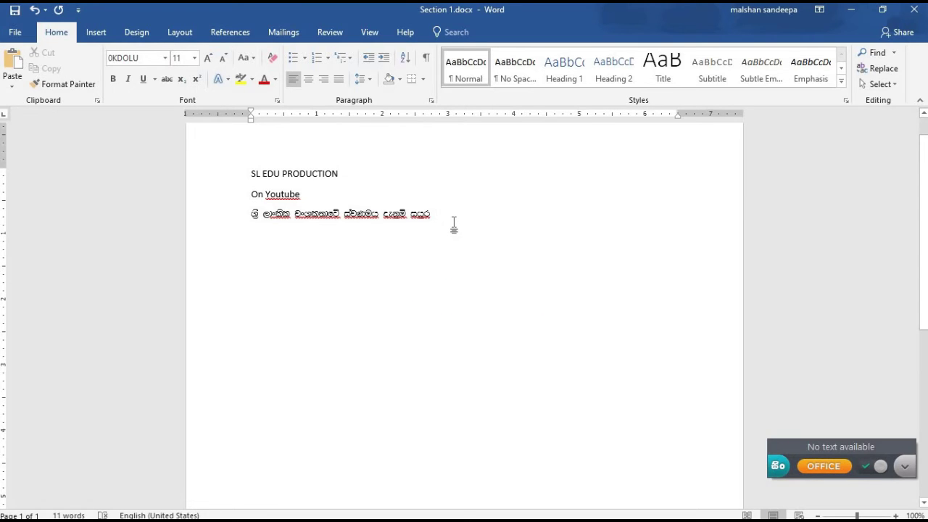
key(Return)
Switch to Calibri (Body), type the Tel phone number and e-mail address, then begin dashes below.
click(165, 58)
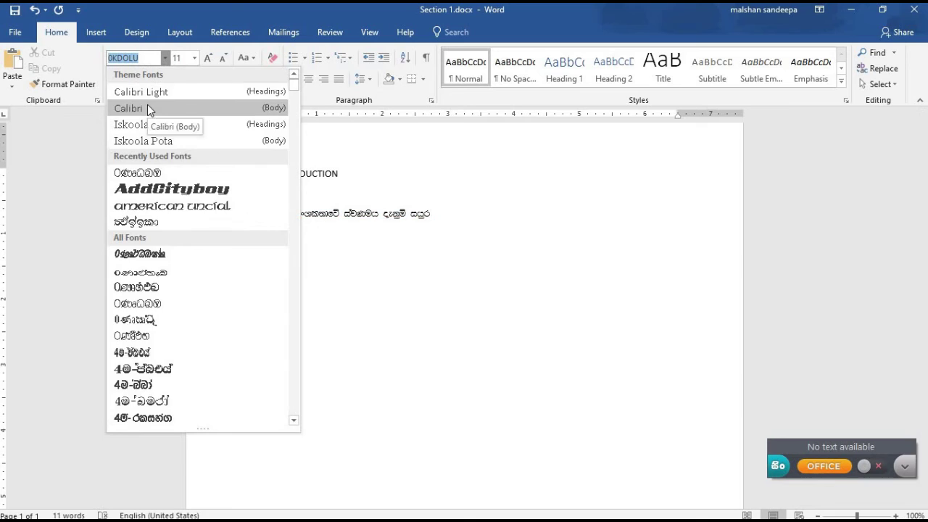
click(147, 106)
text(Tel:0123456789)
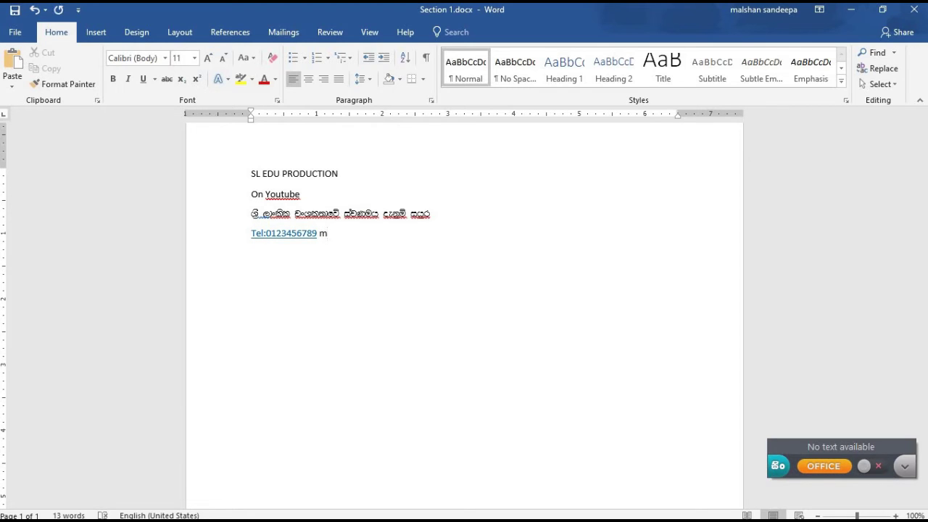
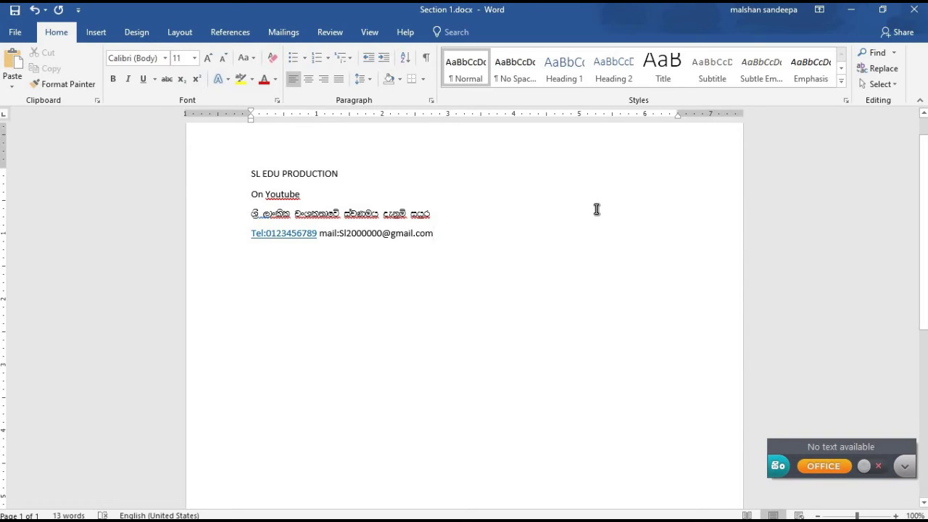
key(Return)
text(----------)
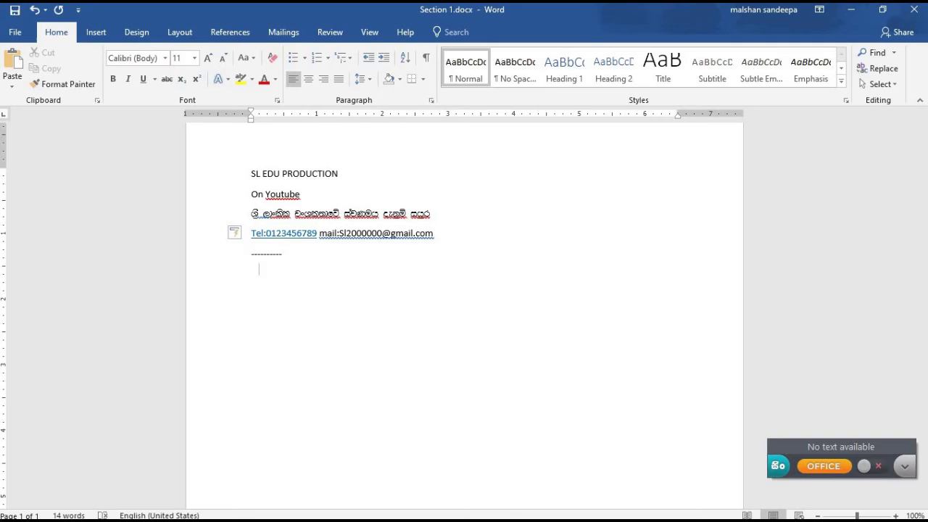
Turn the dashes into a full-width border line, undoing the accidental second rule.
key(Return)
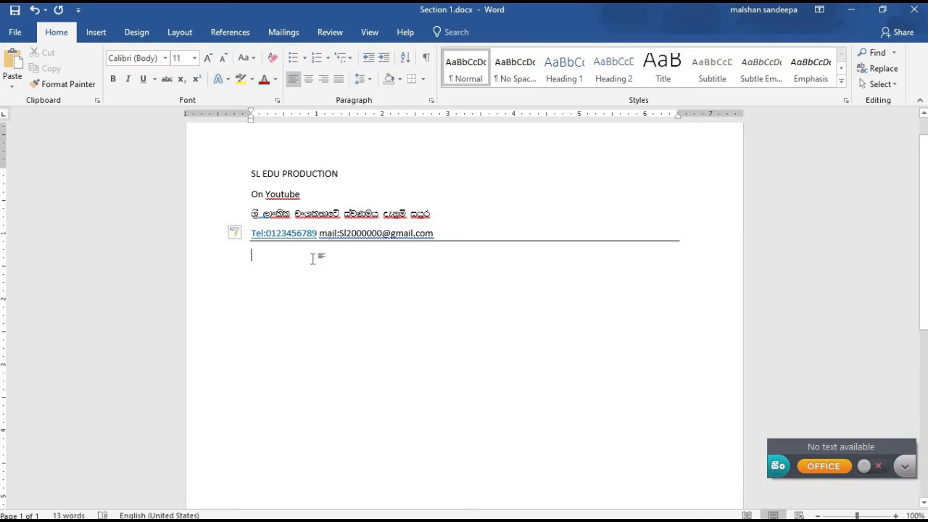
text(---)
key(Return)
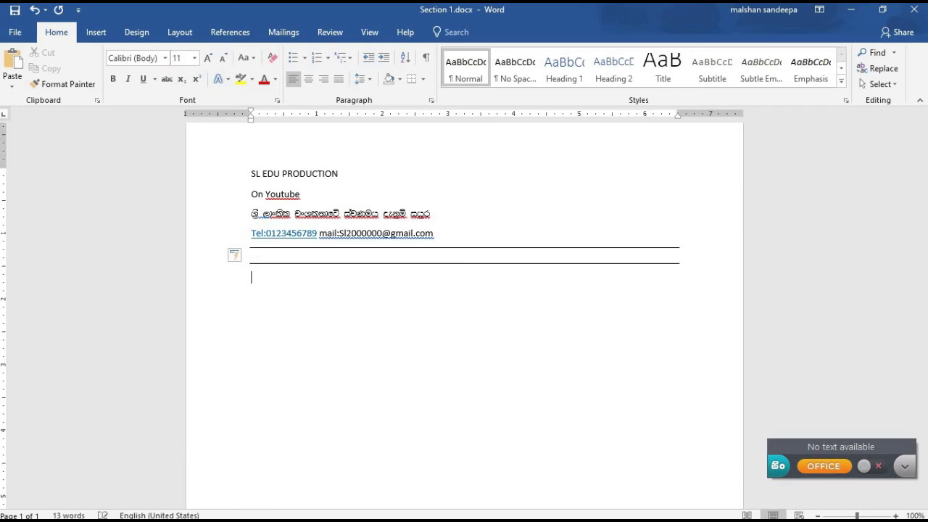
key(ctrl+z)
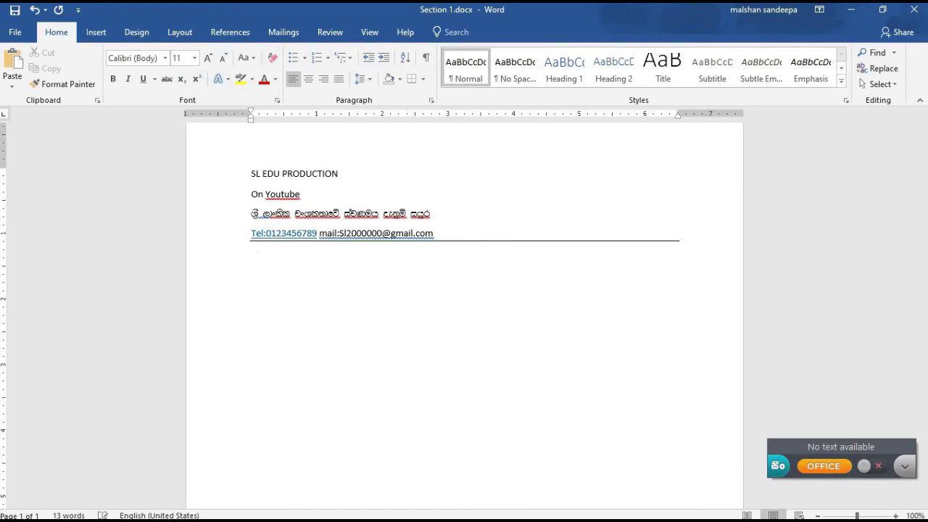
scroll(621, 235, up, 1)
scroll(661, 251, down, 1)
scroll(659, 250, down, 2)
scroll(659, 252, up, 3)
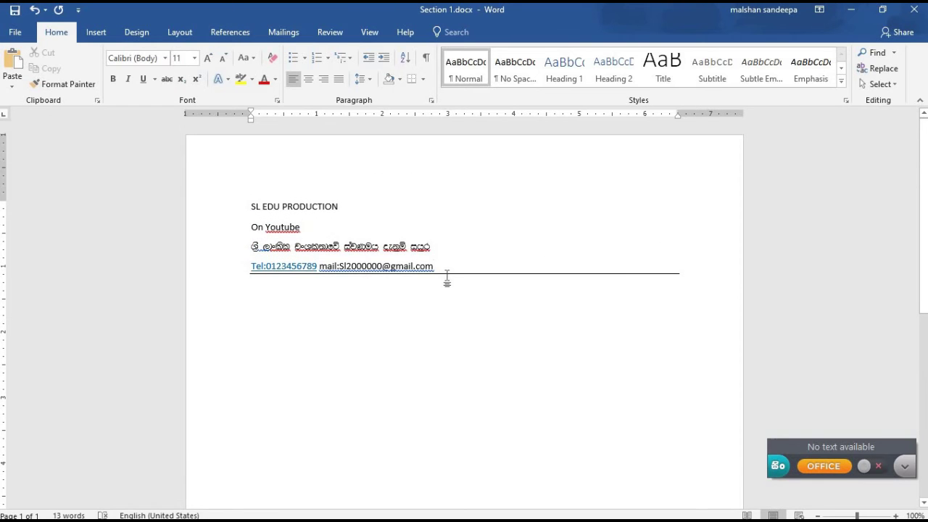
Push the e-mail to the contact line's right end, bold the Sinhala line, centre the top three lines.
click(320, 266)
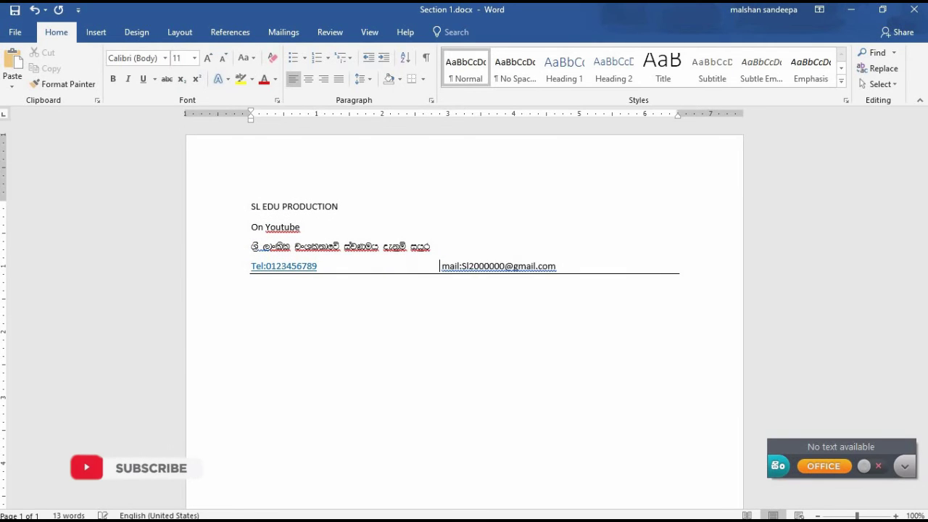
key(BackSpace)
key(BackSpace)
key(BackSpace)
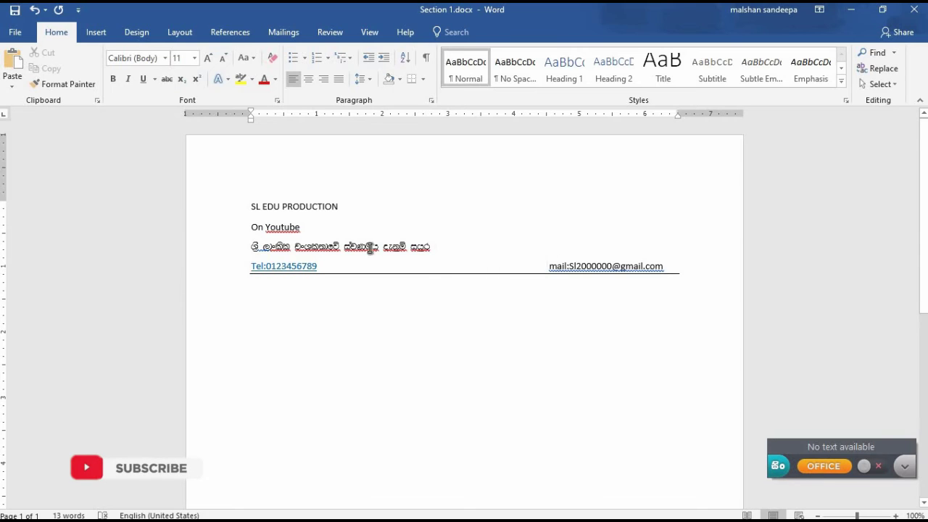
drag(435, 247, 251, 250)
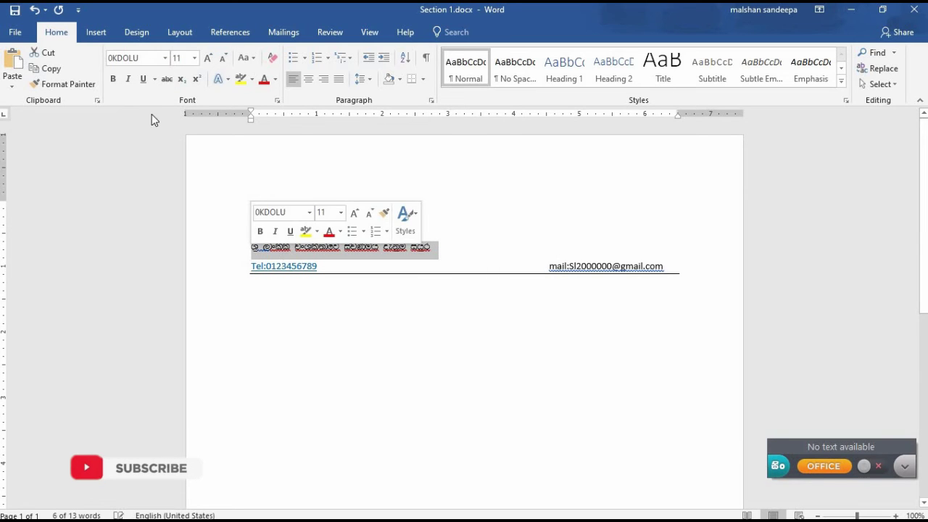
click(114, 79)
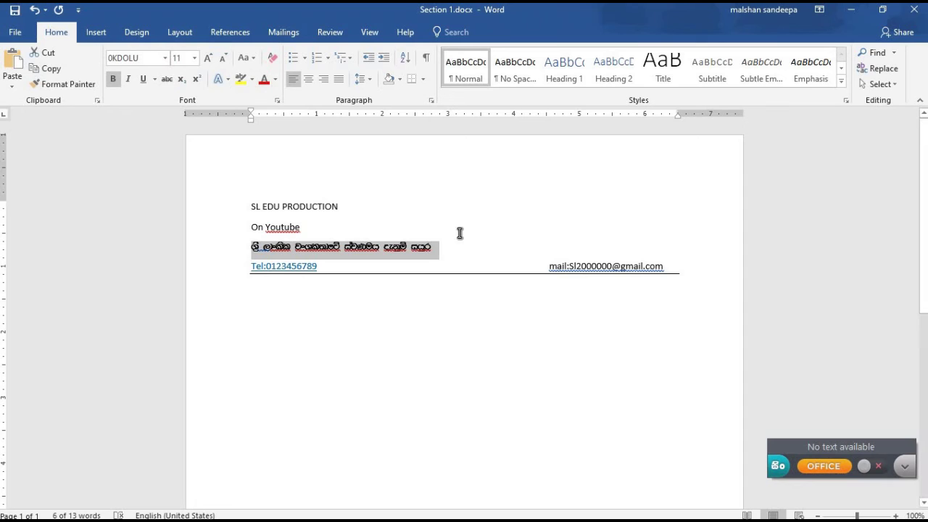
drag(438, 250, 250, 206)
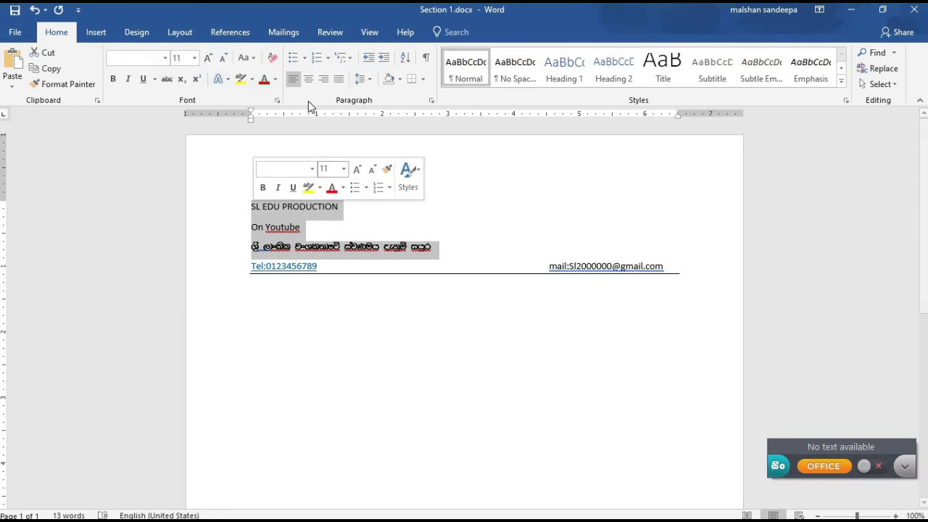
click(307, 80)
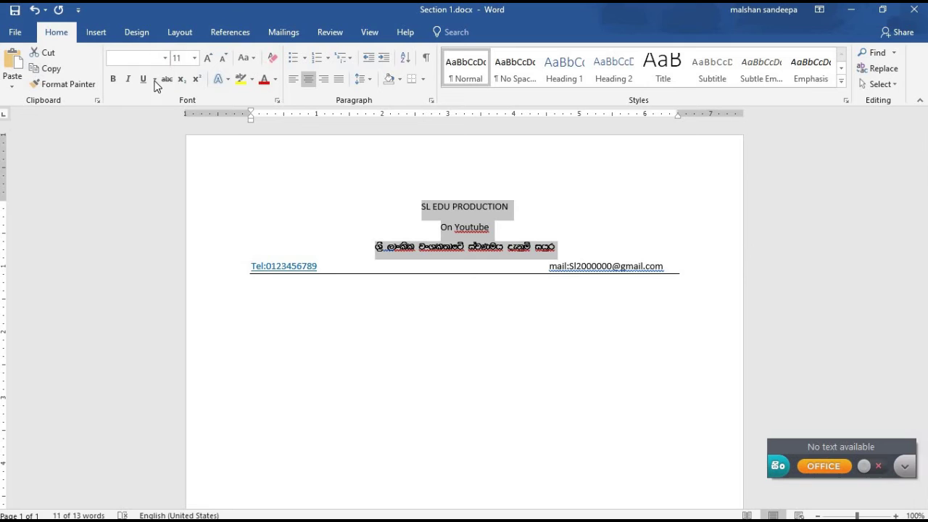
Grow the Sinhala line's font three steps, then shrink it back two steps.
triple_click(433, 226)
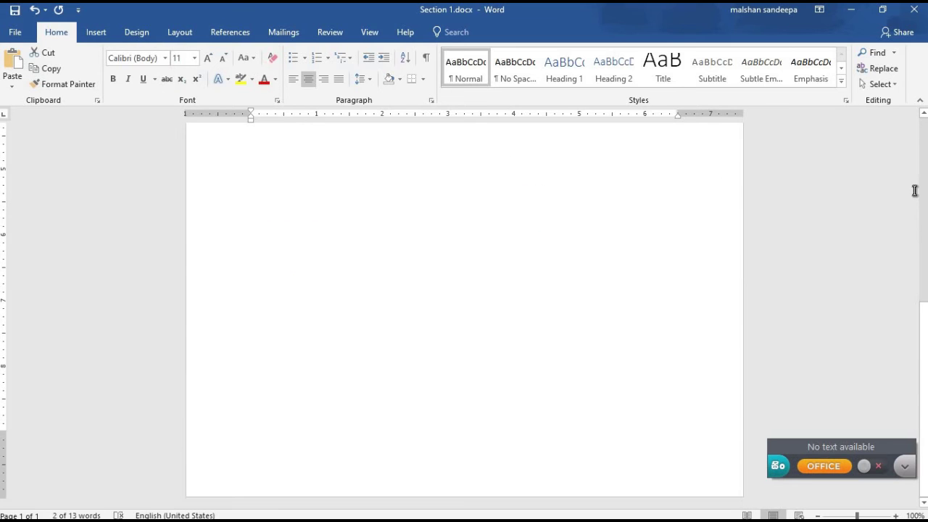
drag(559, 247, 373, 244)
click(207, 57)
click(207, 57)
click(208, 58)
Enlarge the second line to 18 pt and change 'On Youtube' to 'Youtube Channel'.
click(207, 57)
click(207, 57)
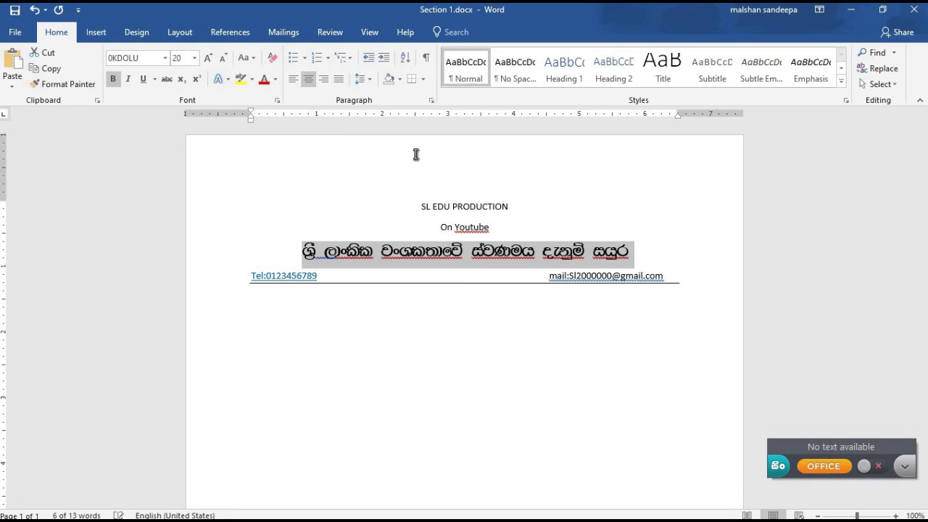
click(222, 57)
click(222, 57)
click(223, 57)
drag(440, 227, 589, 241)
click(207, 57)
click(208, 57)
click(208, 57)
click(207, 57)
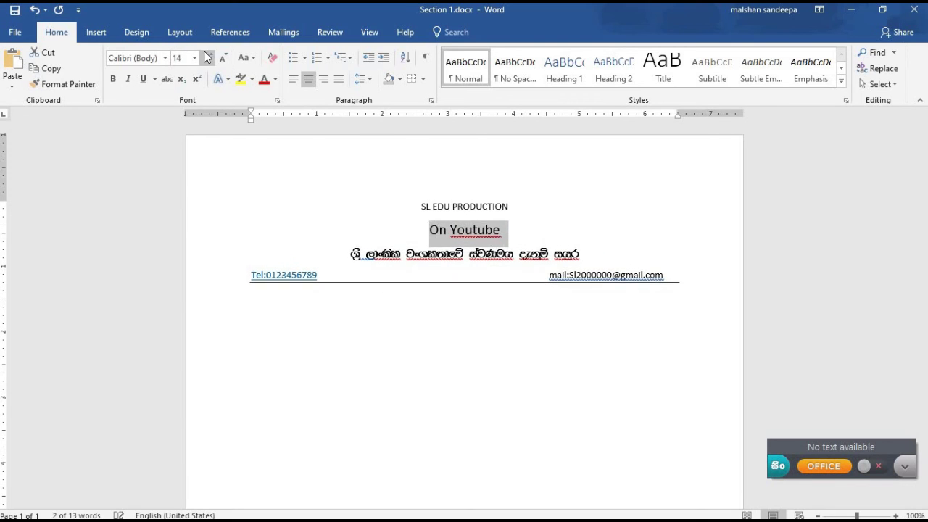
click(445, 231)
key(BackSpace)
key(BackSpace)
key(BackSpace)
click(355, 256)
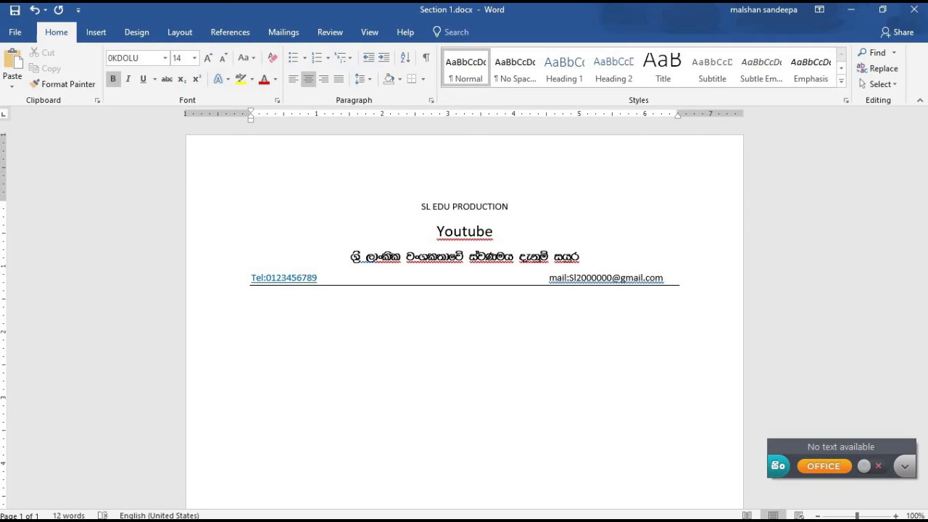
click(482, 231)
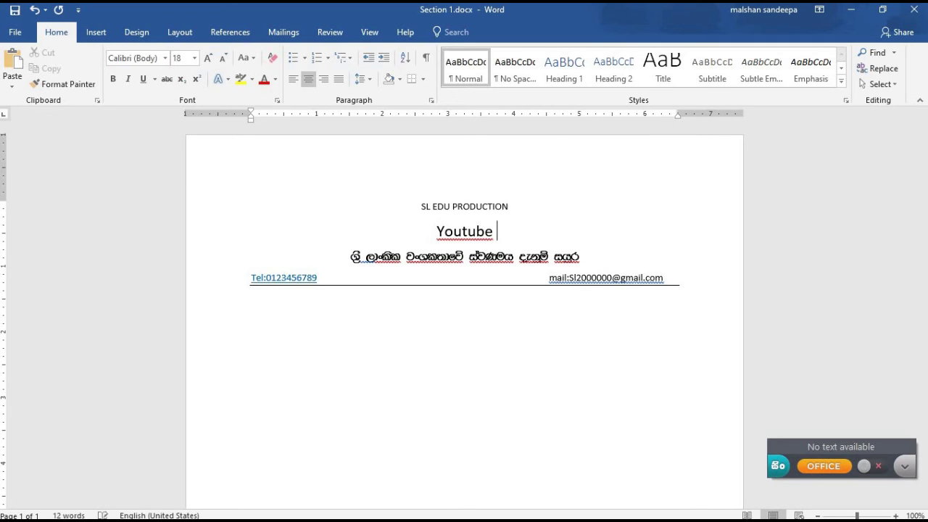
text(Chann)
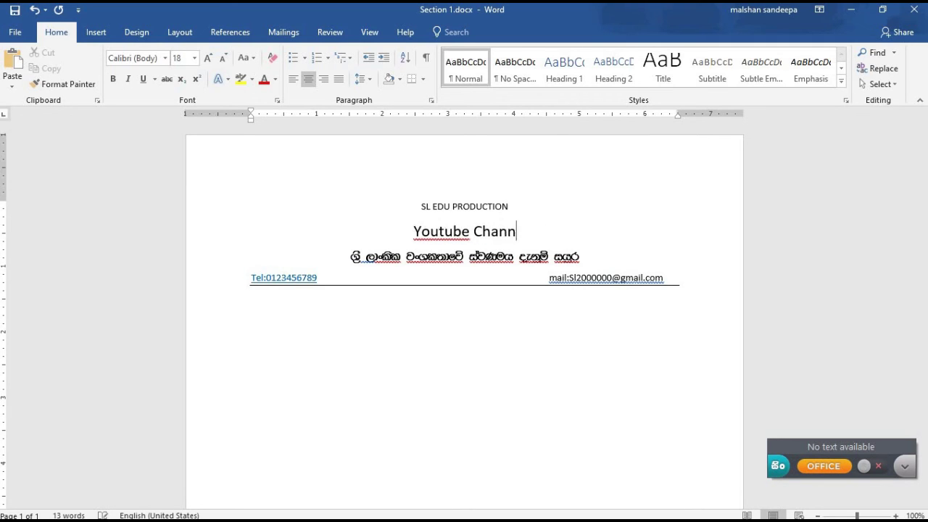
text(el)
drag(511, 205, 419, 206)
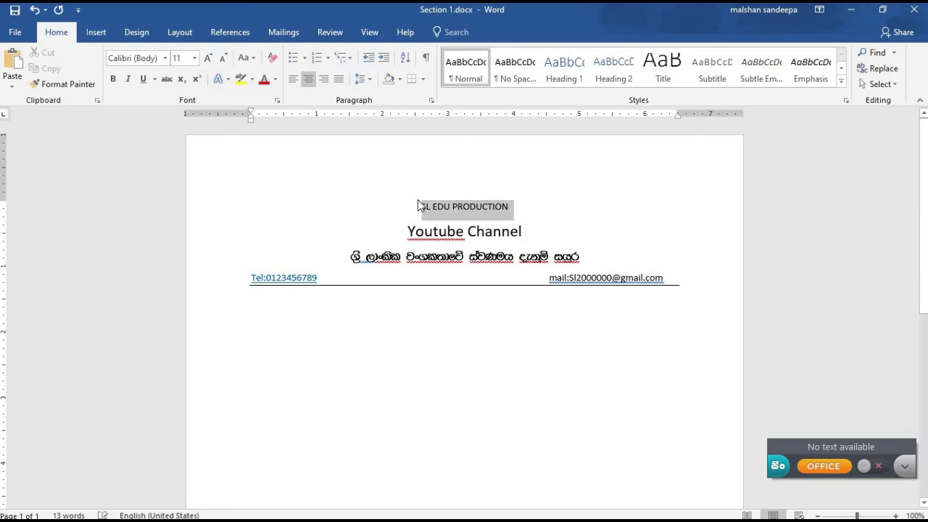
Size the SL EDU PRODUCTION title to 48 pt and change its font to Alexis Italic.
click(209, 59)
click(209, 59)
click(209, 58)
click(209, 59)
click(209, 59)
click(224, 64)
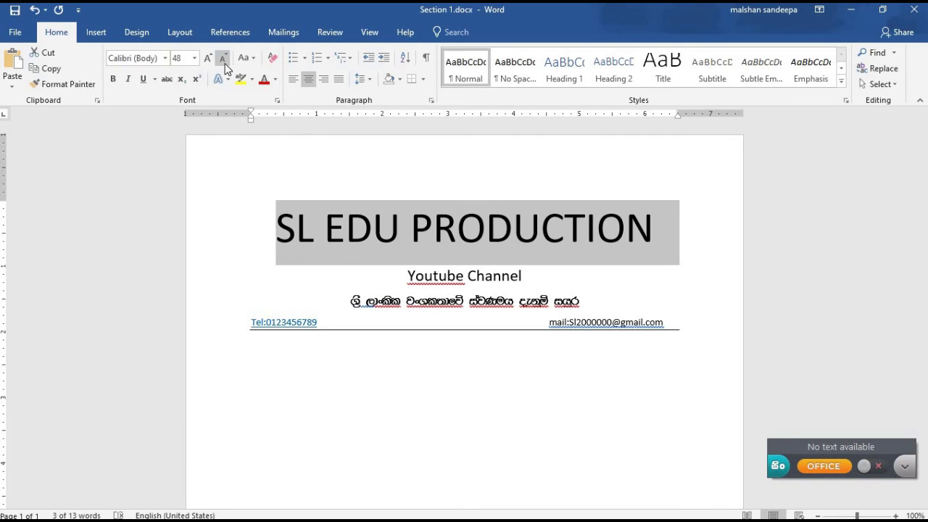
click(165, 58)
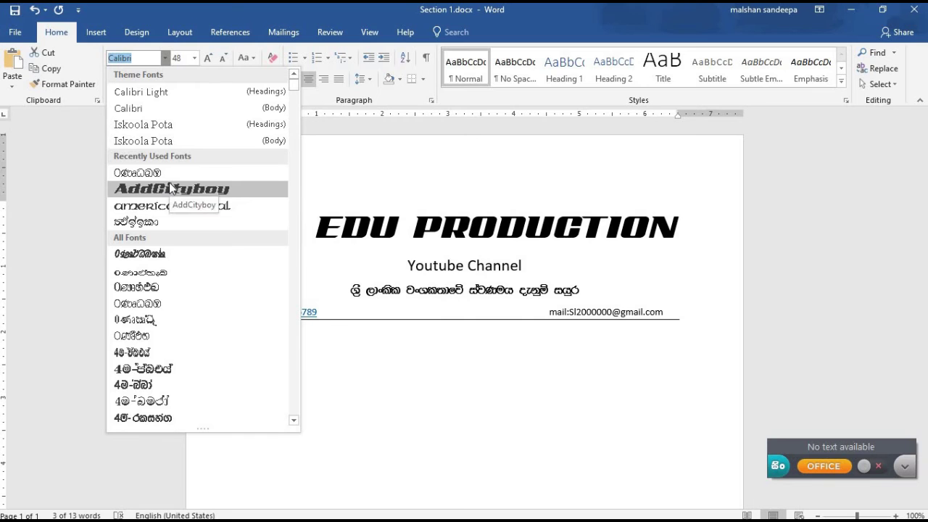
scroll(173, 312, down, 10)
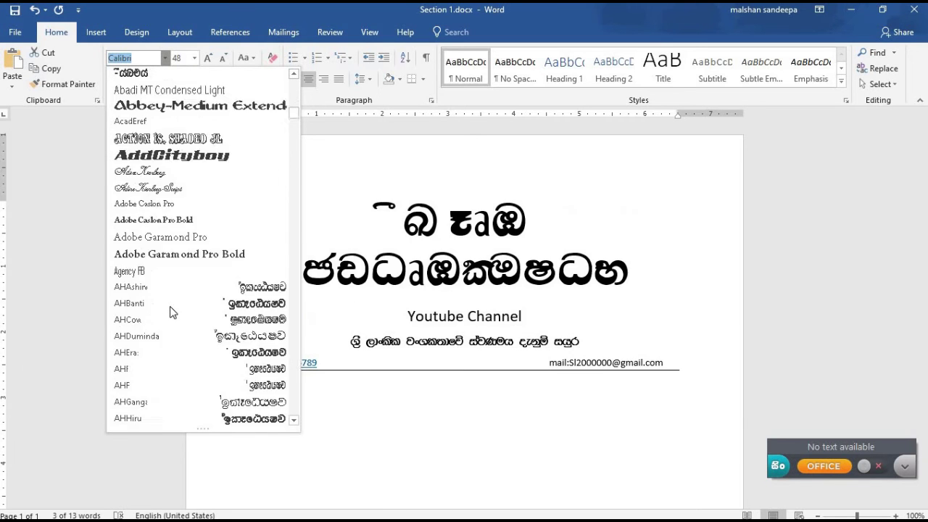
scroll(169, 308, down, 4)
scroll(169, 308, down, 8)
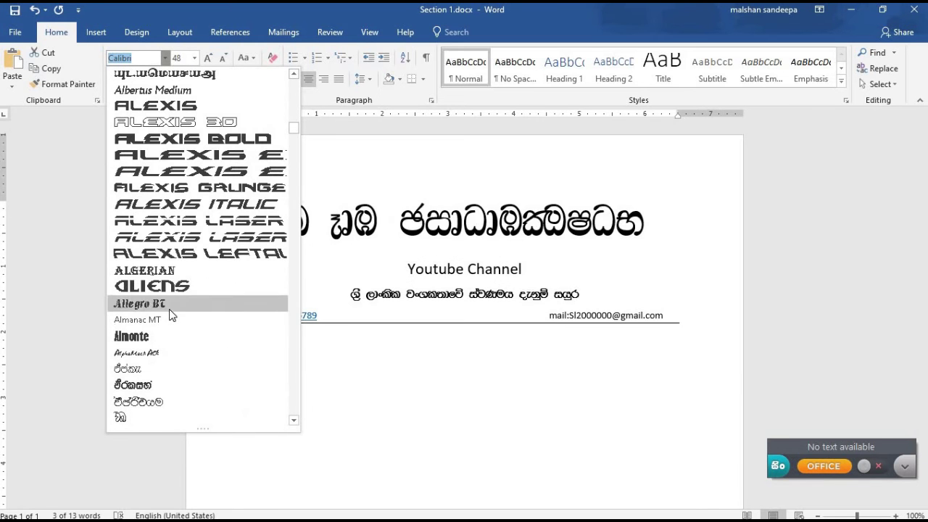
click(172, 203)
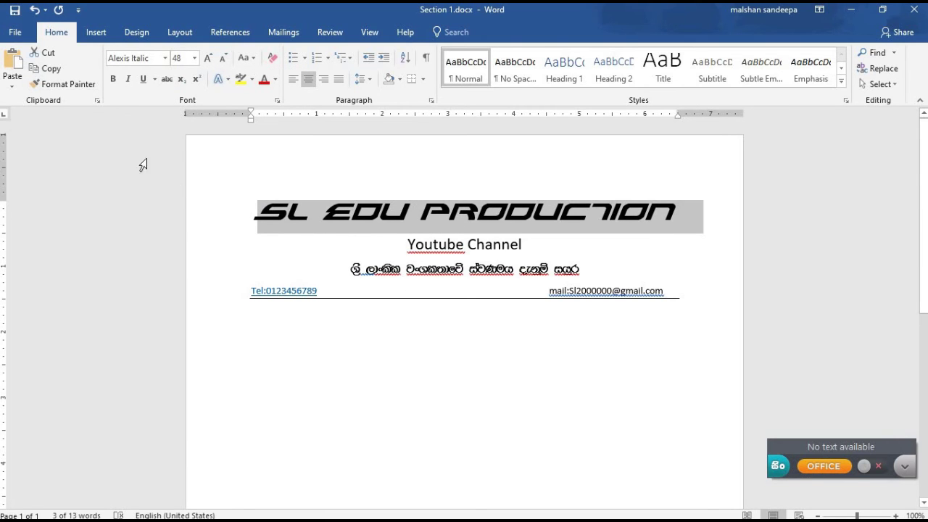
Switch the page to the Narrow margin preset and zoom out to view the whole page.
click(180, 32)
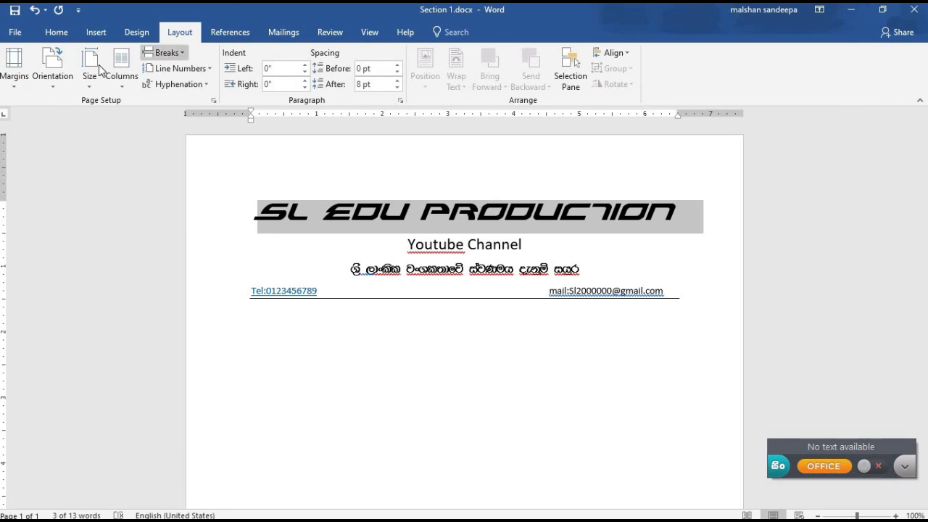
click(14, 64)
click(44, 156)
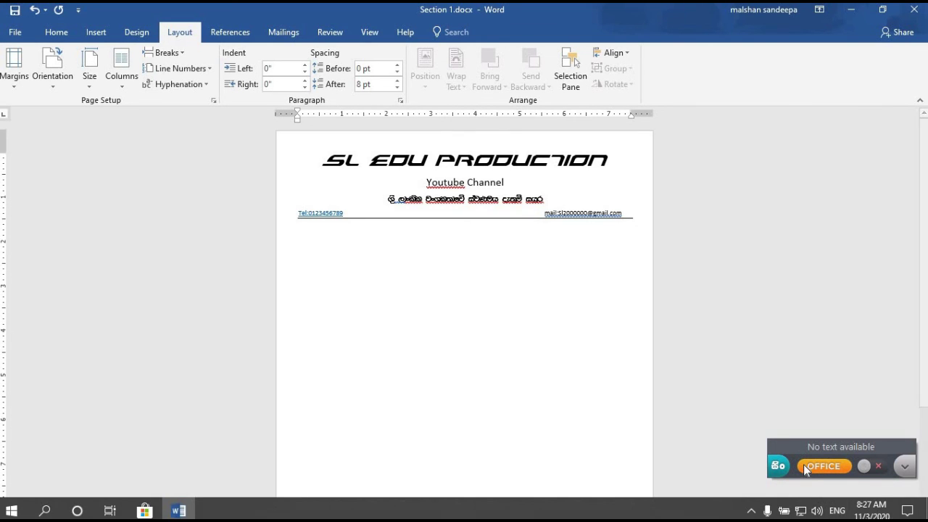
drag(844, 515, 836, 515)
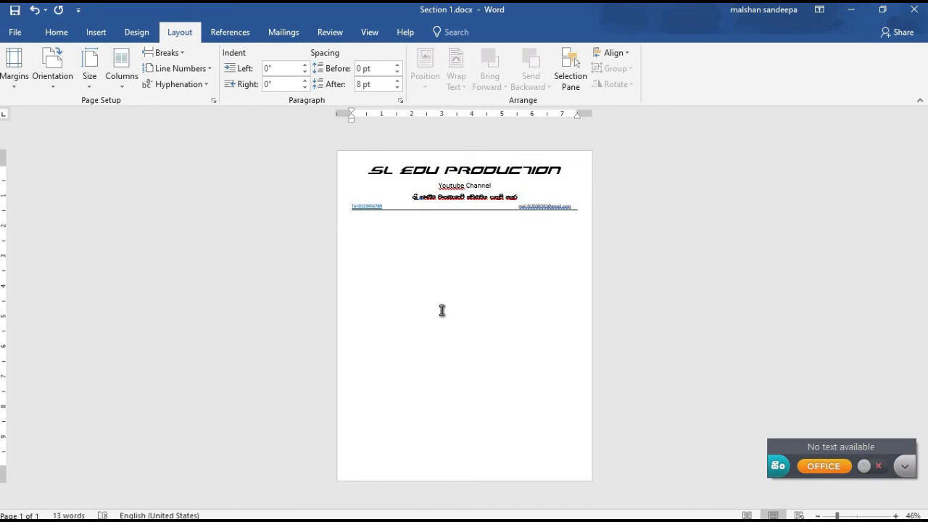
mouse_move(837, 517)
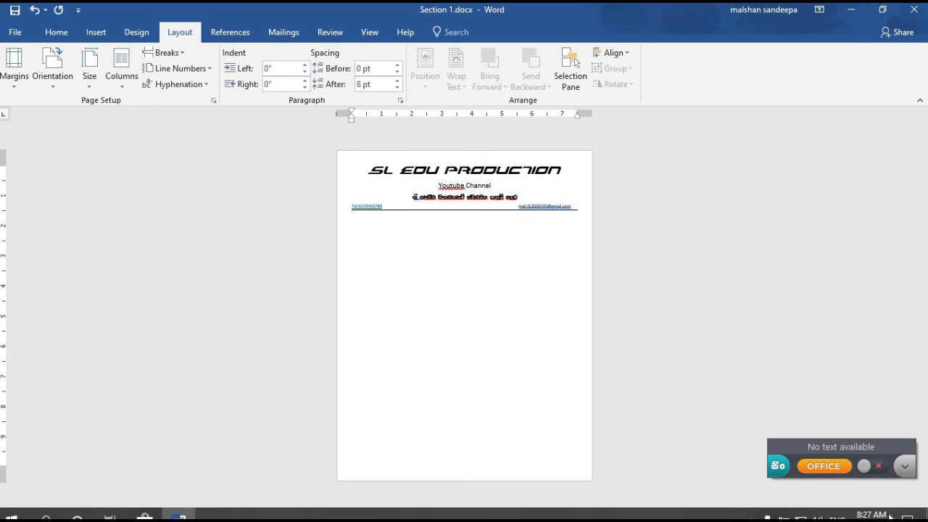
drag(838, 516, 833, 516)
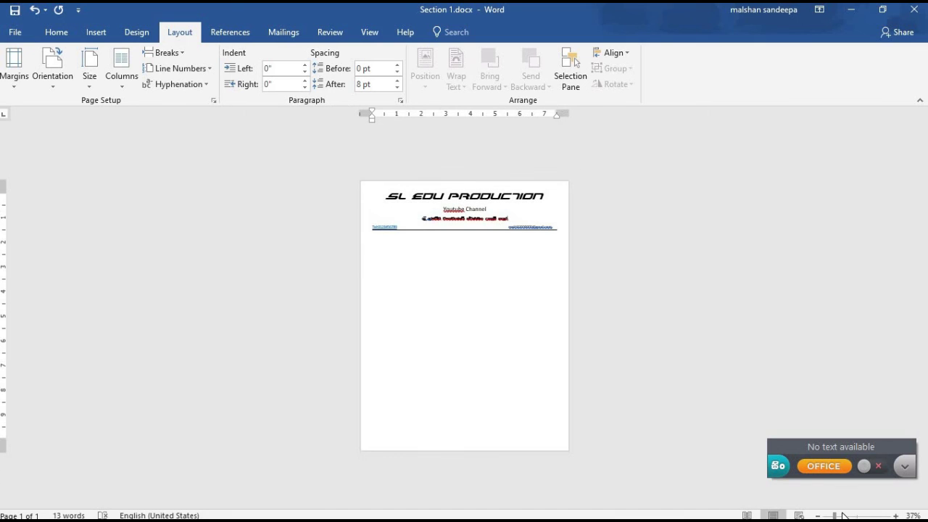
ctrl+scroll(496, 341, up, 5)
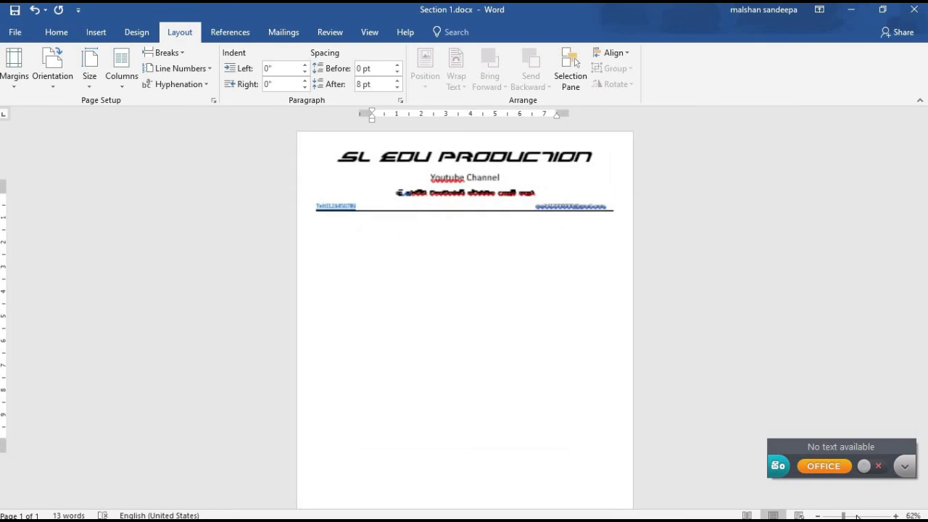